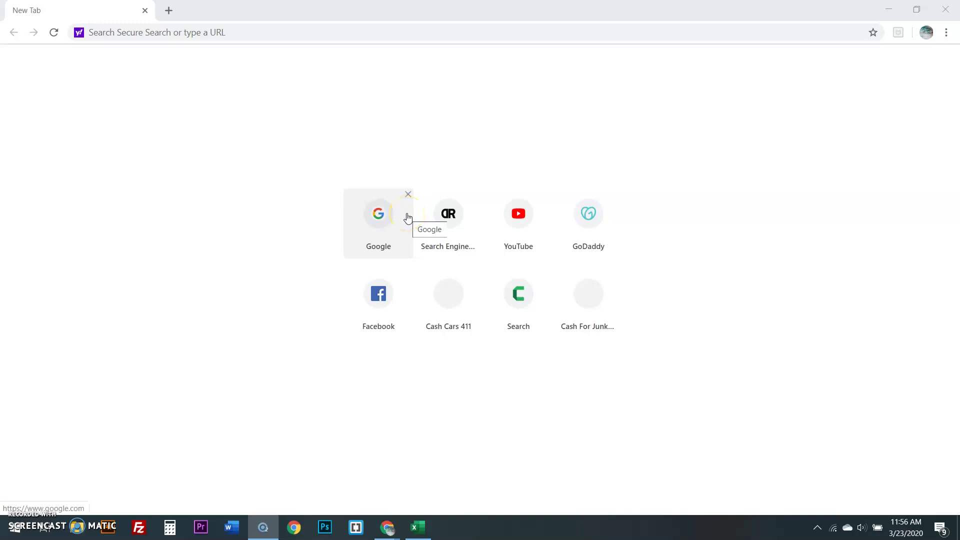
Load gmetrix.net in Chrome to reach the GMetrix login page.
click(218, 37)
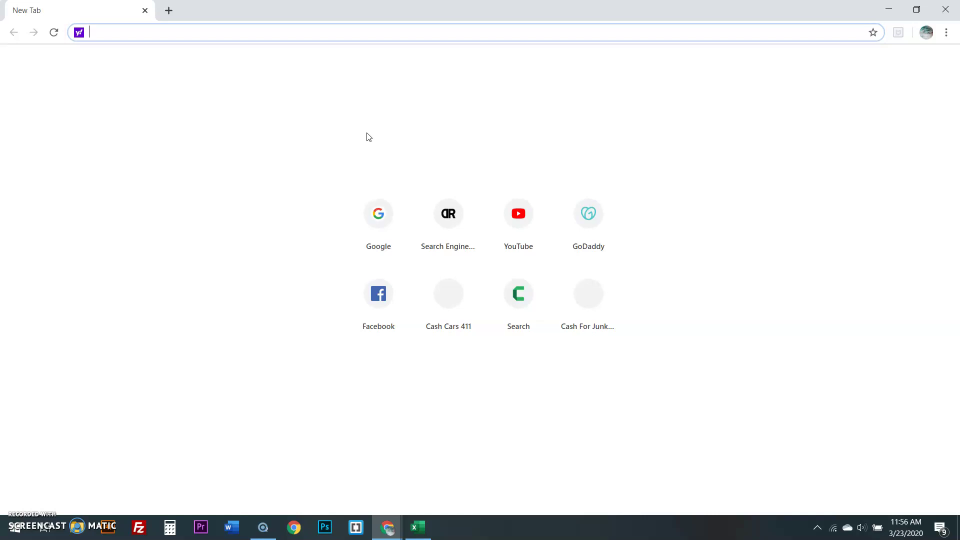
text(gmetri)
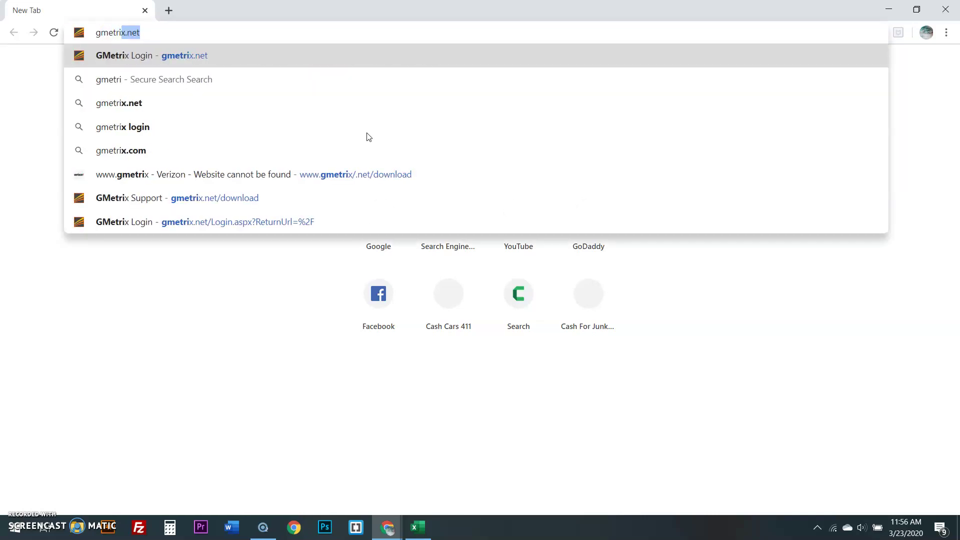
text(x.net)
key(Return)
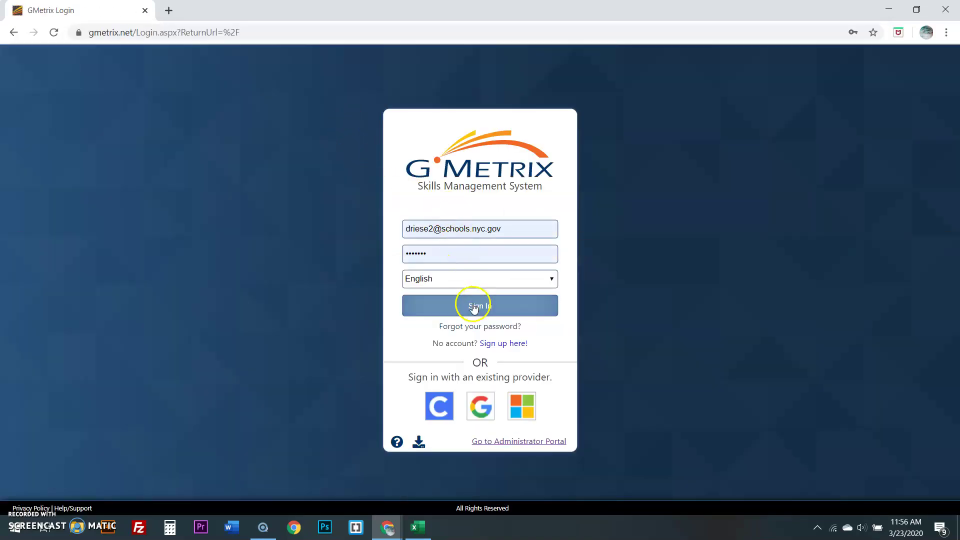
Sign in, then redeem the saved class access code in the Unlock Content dialog.
click(474, 307)
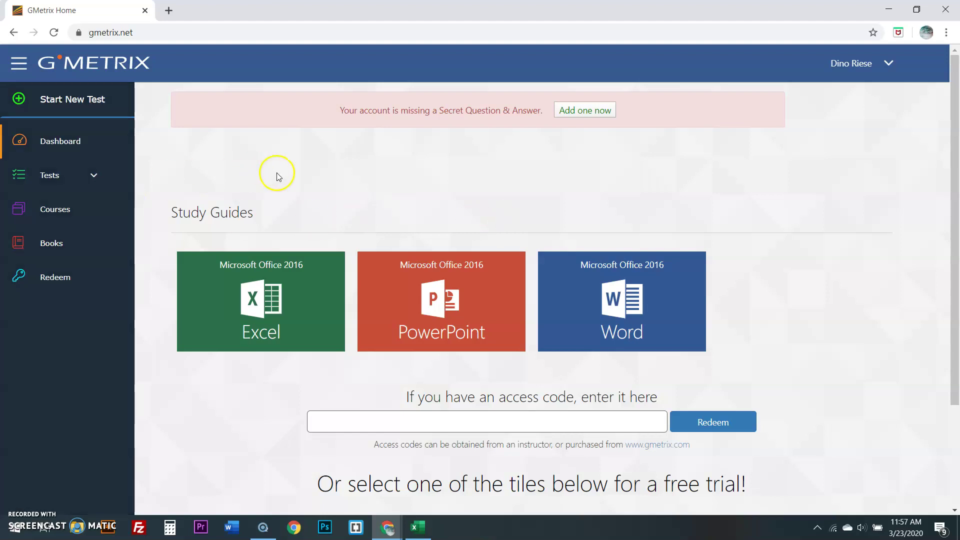
click(65, 278)
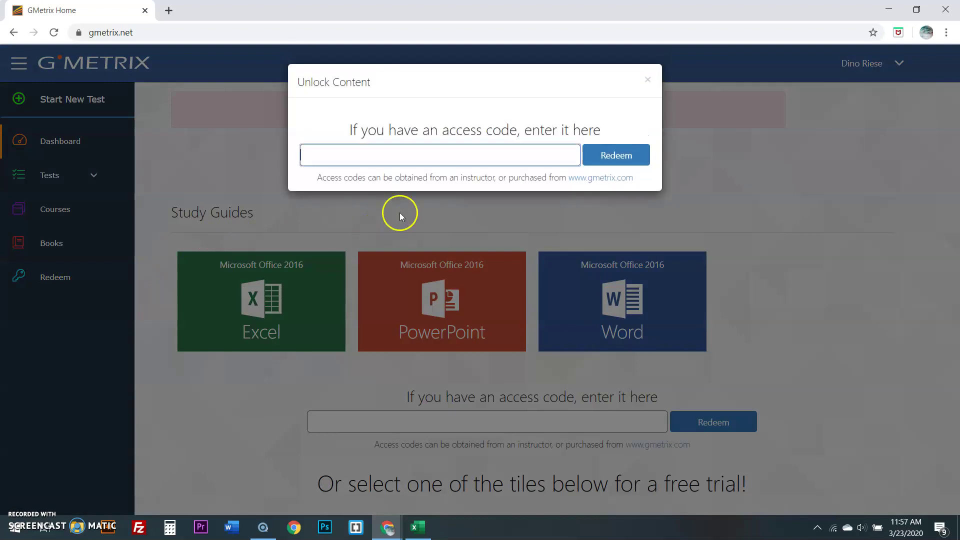
click(395, 152)
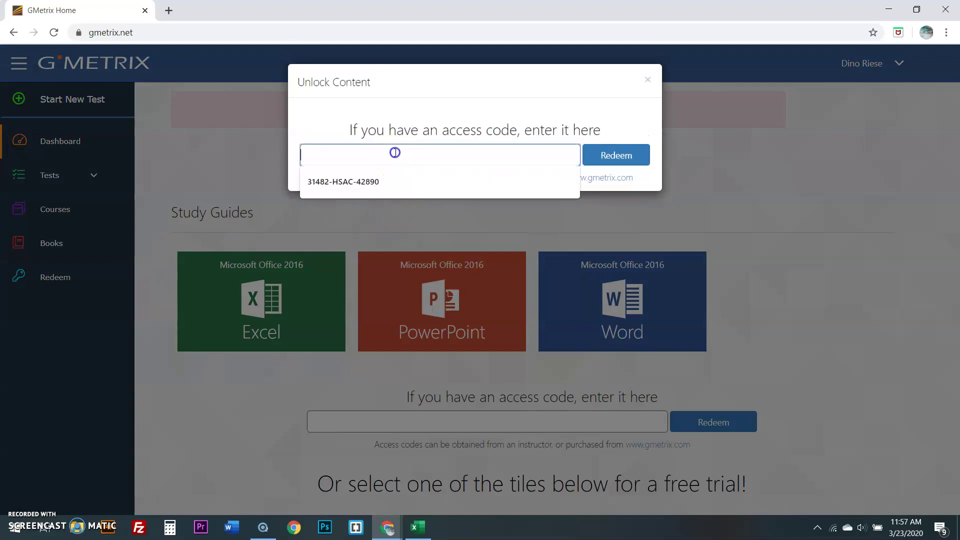
click(364, 186)
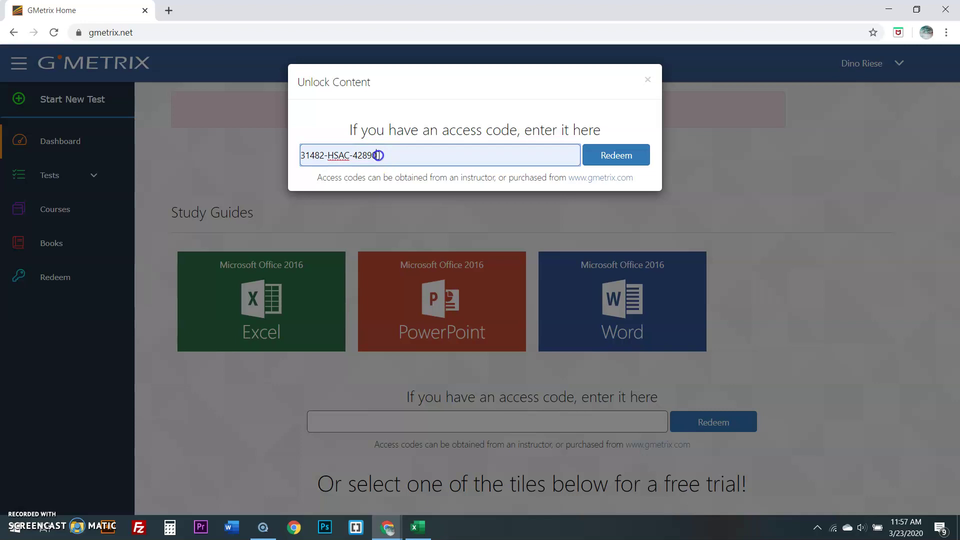
drag(378, 156, 318, 155)
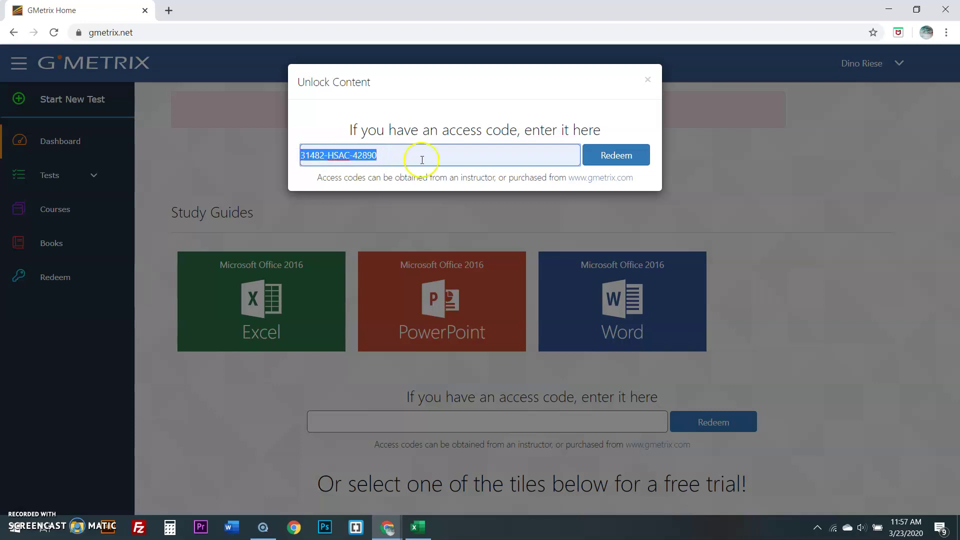
click(620, 155)
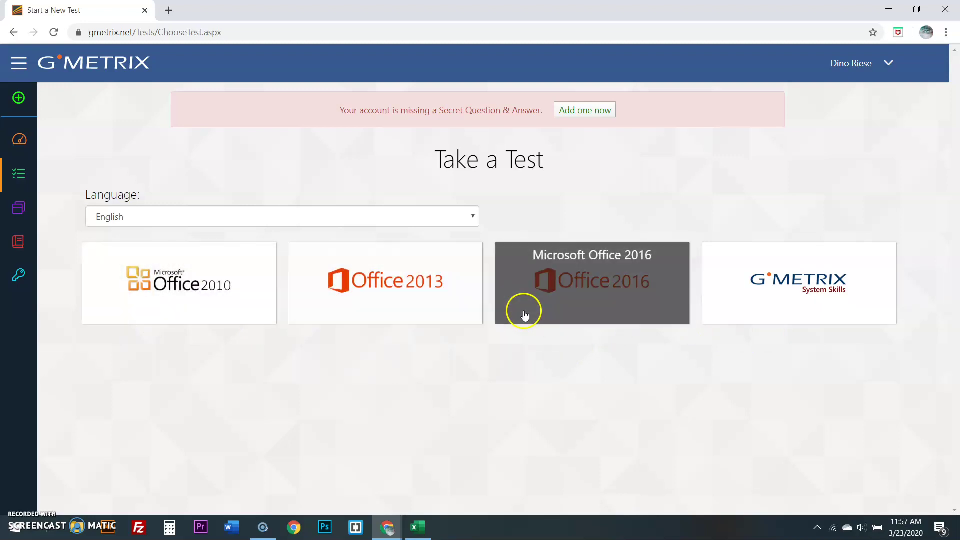
Choose the Office 2016 tests on the Take a Test page.
click(560, 306)
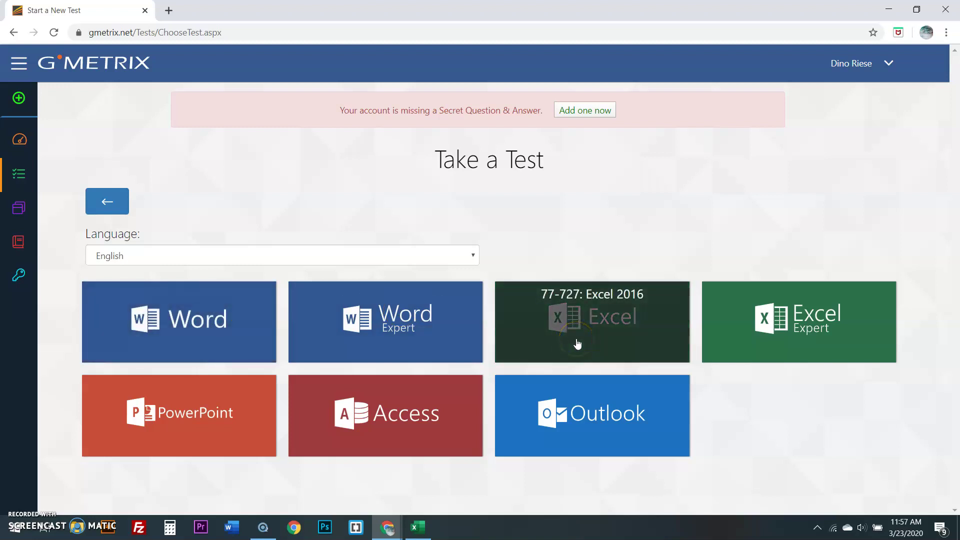
click(191, 325)
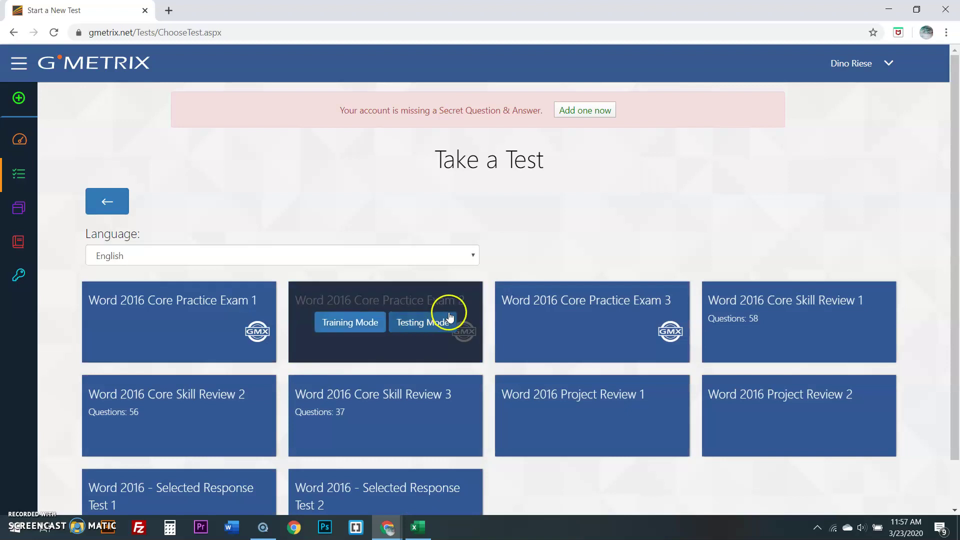
scroll(475, 312, down, 1)
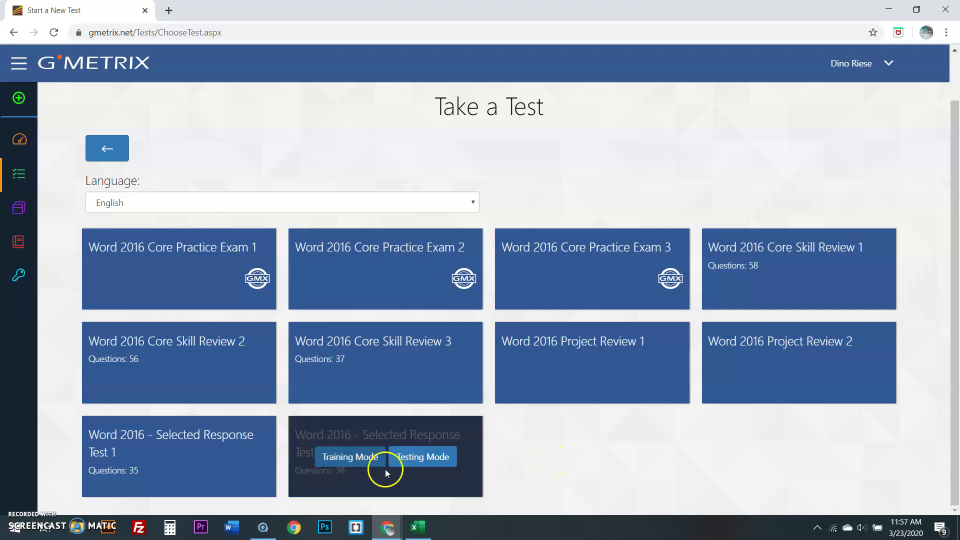
mouse_move(217, 441)
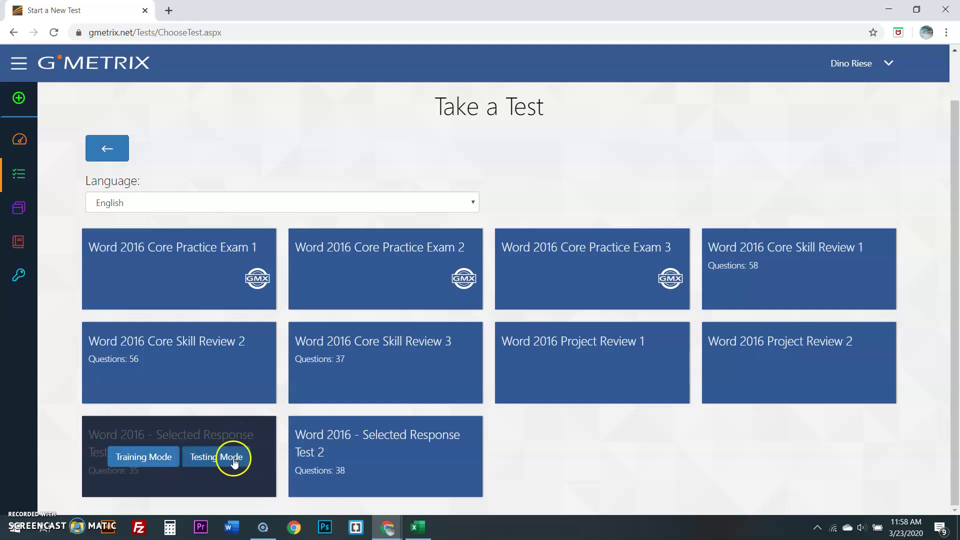
mouse_move(350, 463)
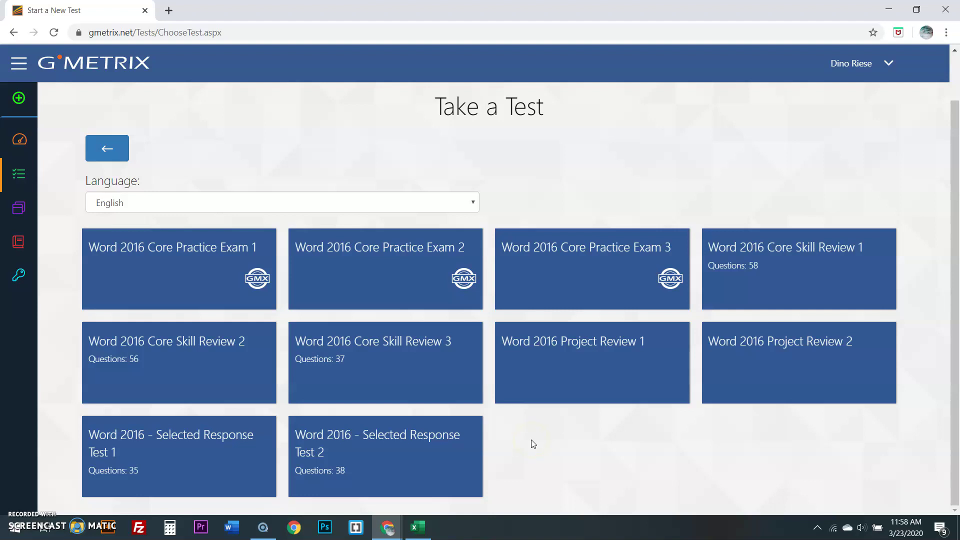
mouse_move(238, 461)
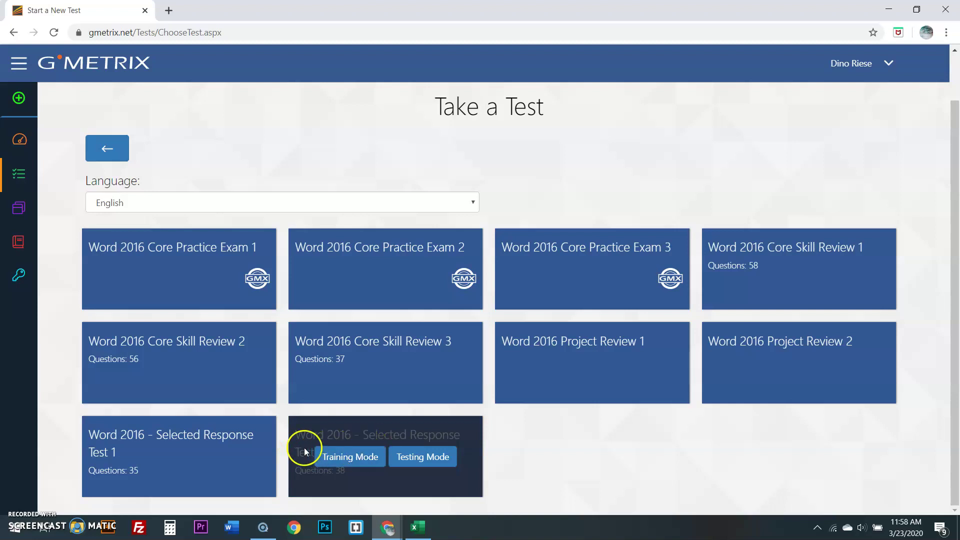
Scroll through the Teams General channel progress posts, then bring up the Excel grade book.
mouse_move(387, 527)
click(342, 474)
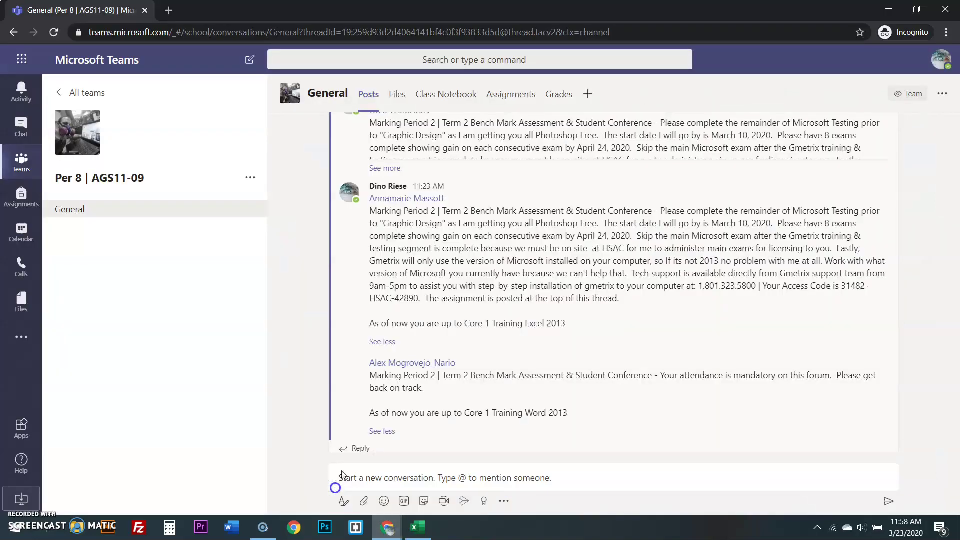
scroll(453, 313, up, 10)
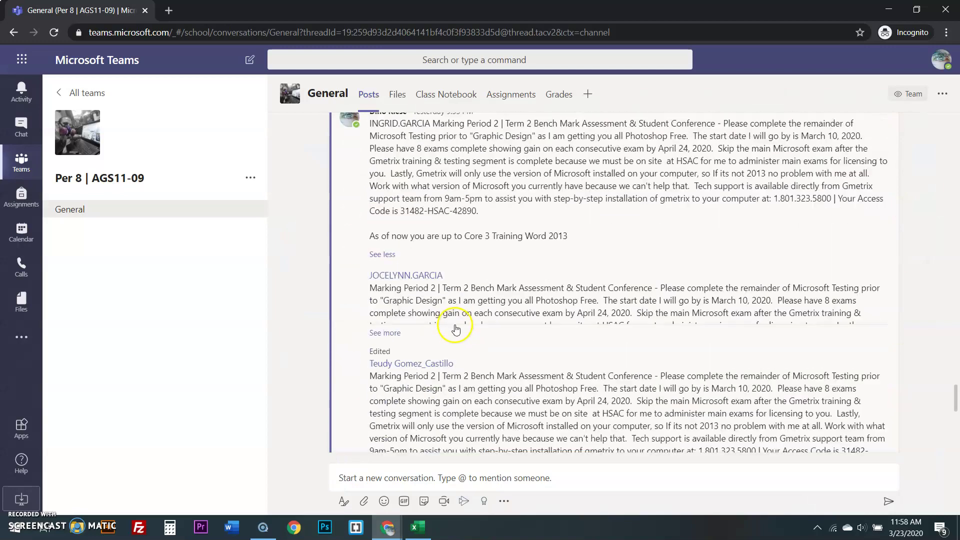
scroll(456, 329, up, 10)
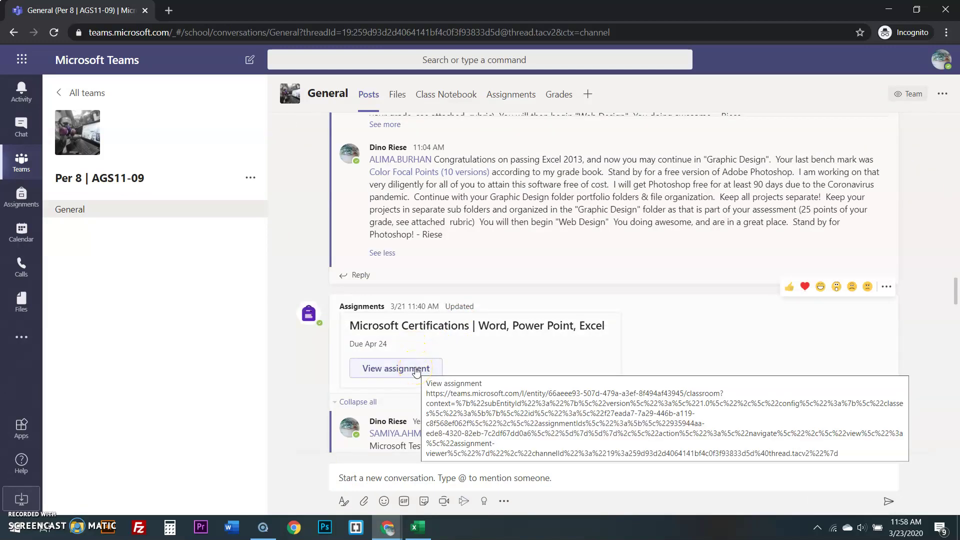
scroll(505, 350, down, 5)
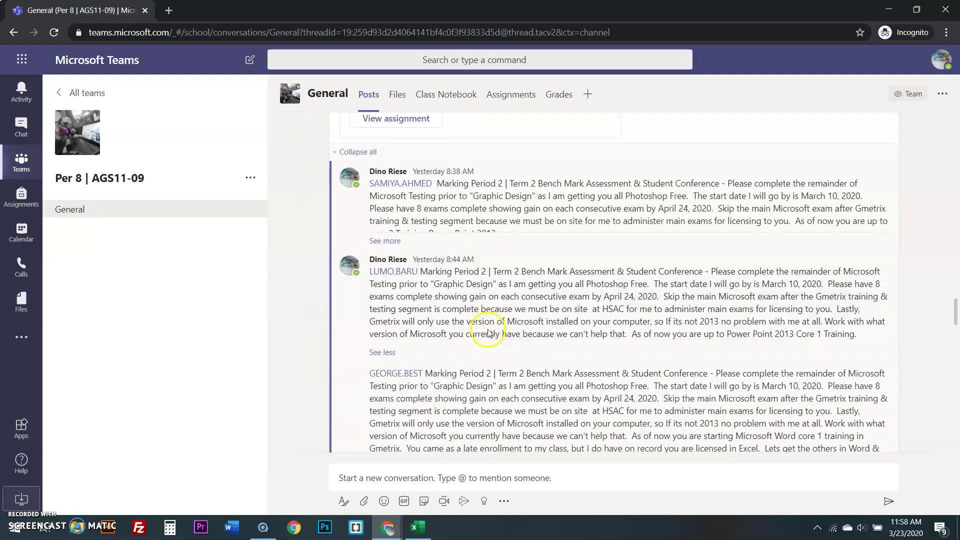
scroll(489, 332, down, 10)
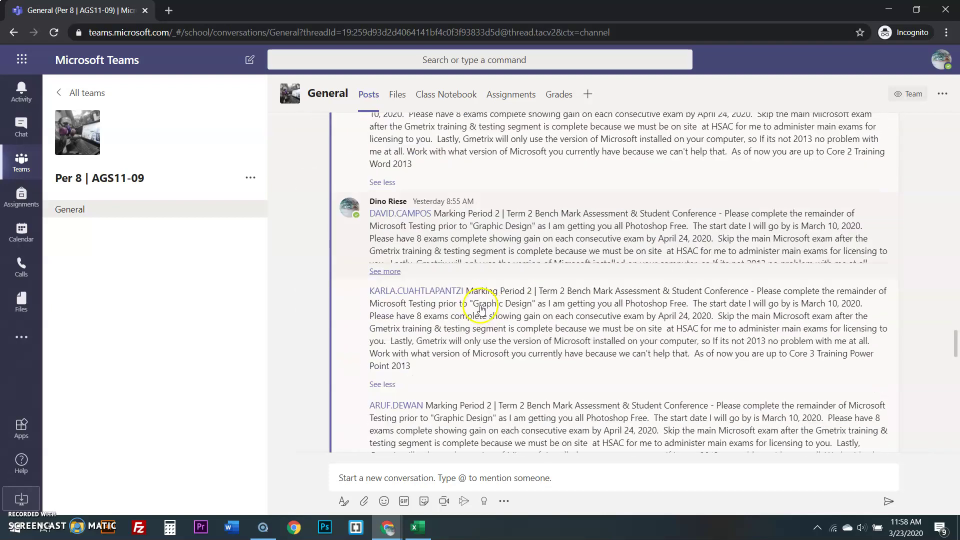
click(418, 528)
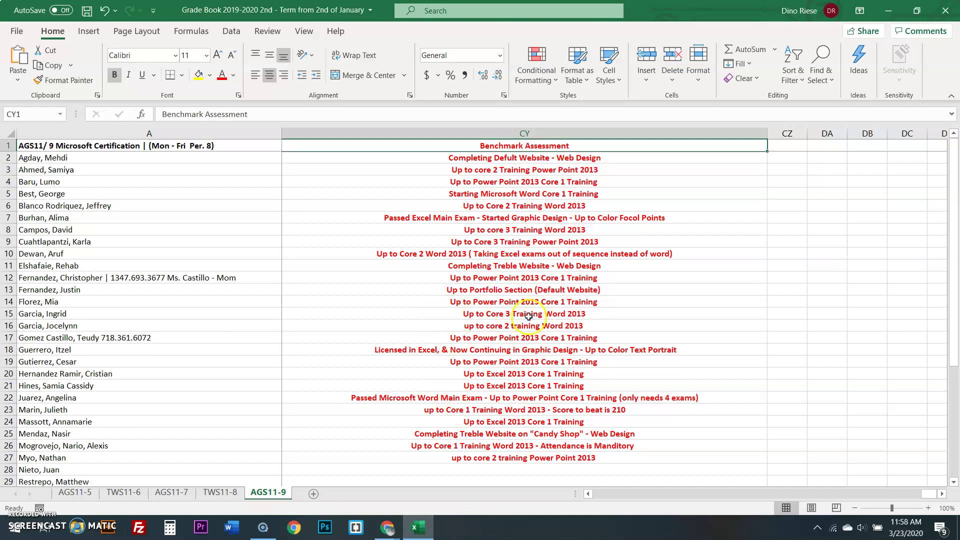
Step through the grade book columns around the Marking Period grades and attendance dates.
key(Left)
key(Left)
key(Left)
key(Left)
key(Left)
key(Left)
key(Left)
key(Left)
key(Left)
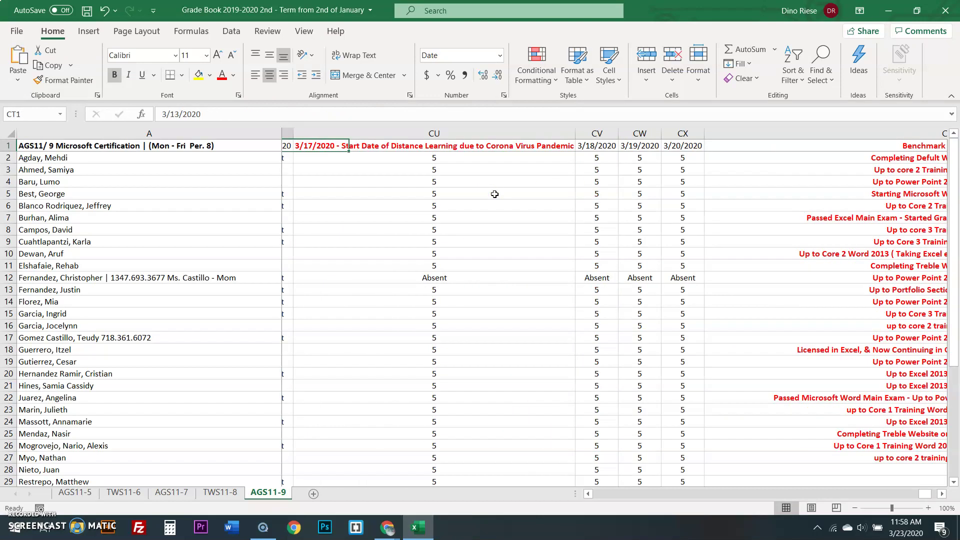
key(Left)
key(Right)
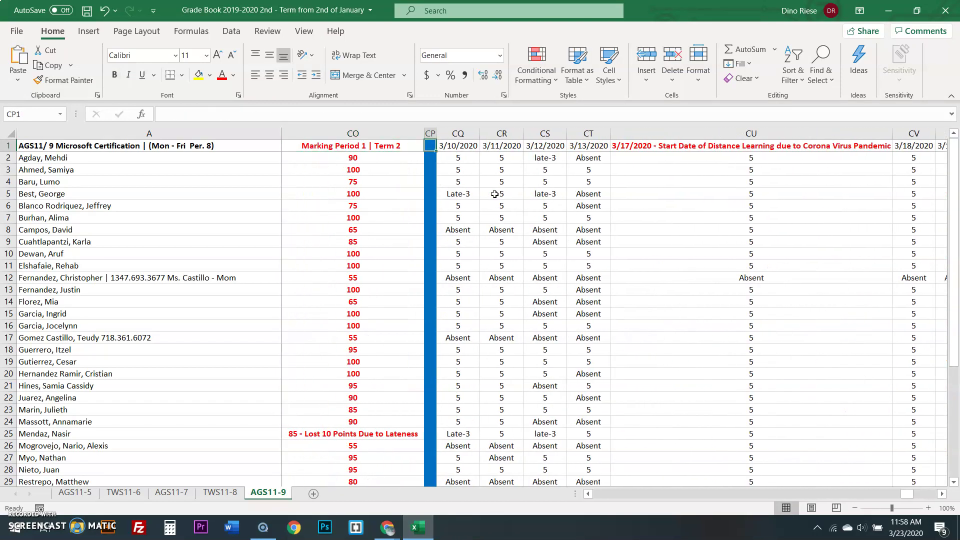
key(Right)
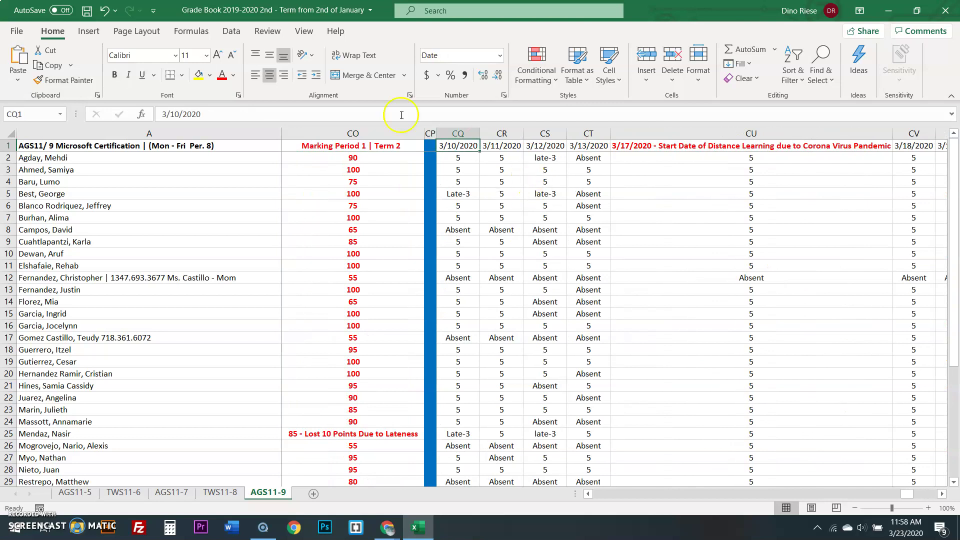
Switch back to the Chrome window from the taskbar previews.
click(389, 534)
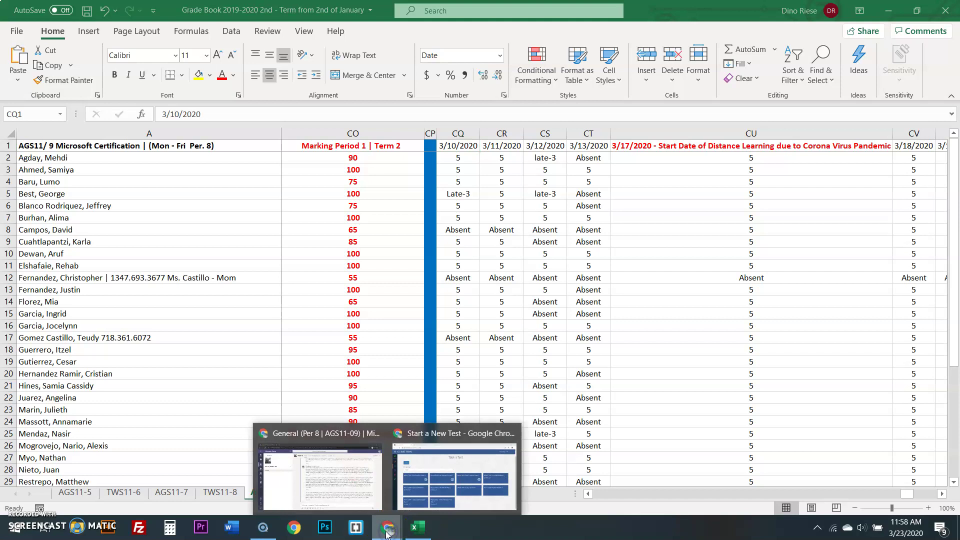
click(320, 473)
click(299, 531)
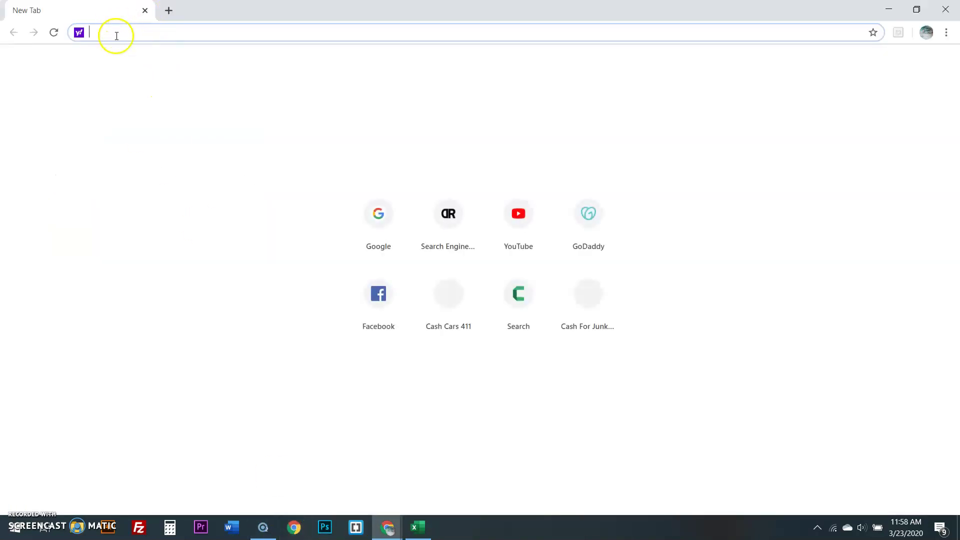
Load gmetrix.net in a new tab of the Start a New Test window.
click(388, 528)
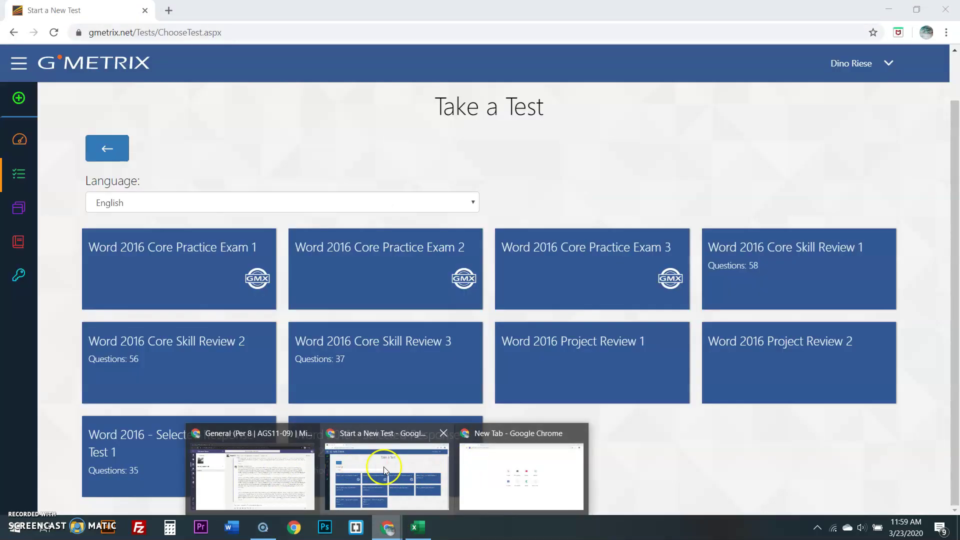
click(383, 466)
click(169, 11)
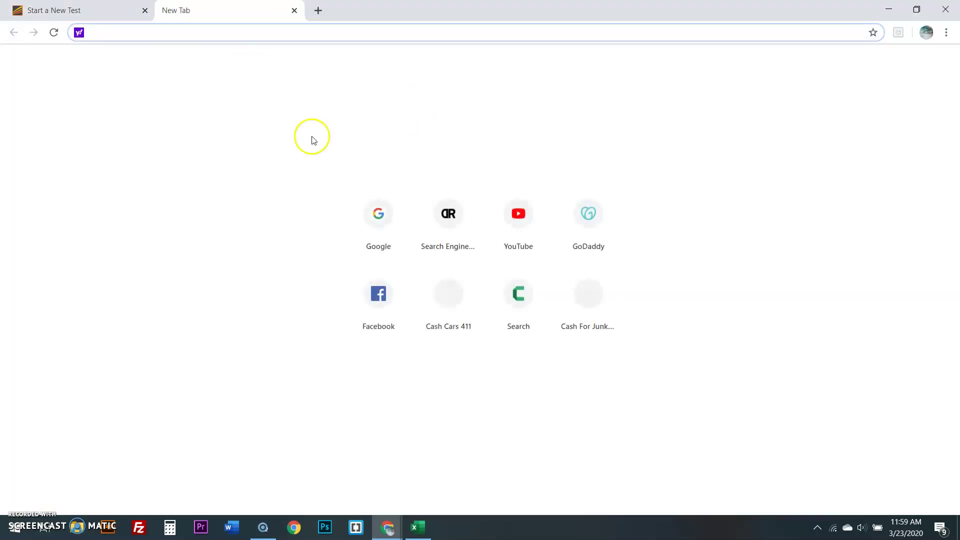
click(121, 33)
text(gmetrix)
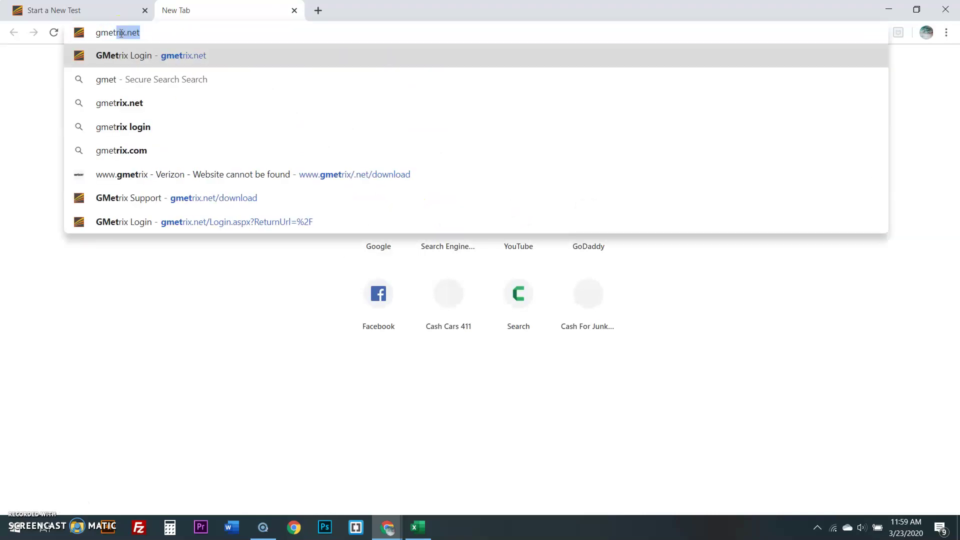
text(.)
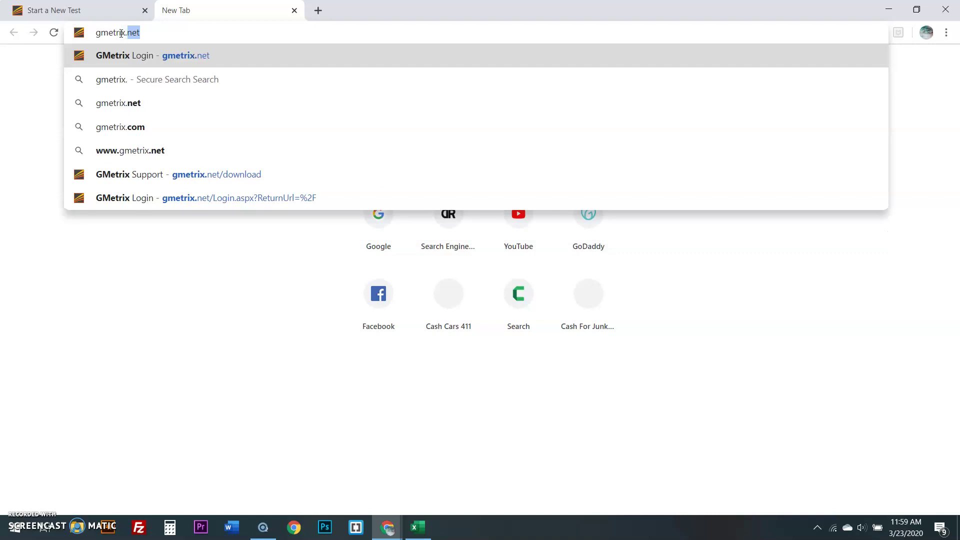
text(net)
key(Return)
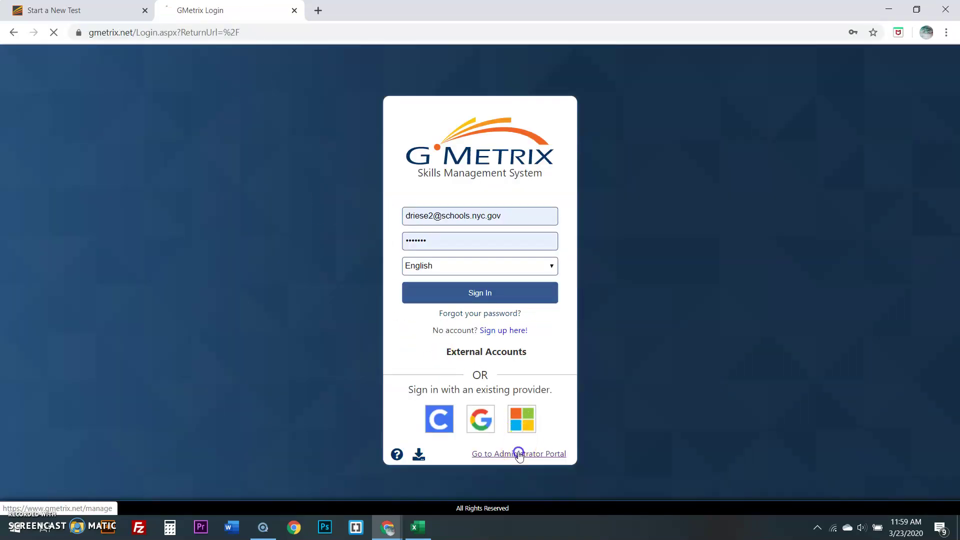
Enter the administrator portal and choose Reports > Test Tracking.
click(517, 454)
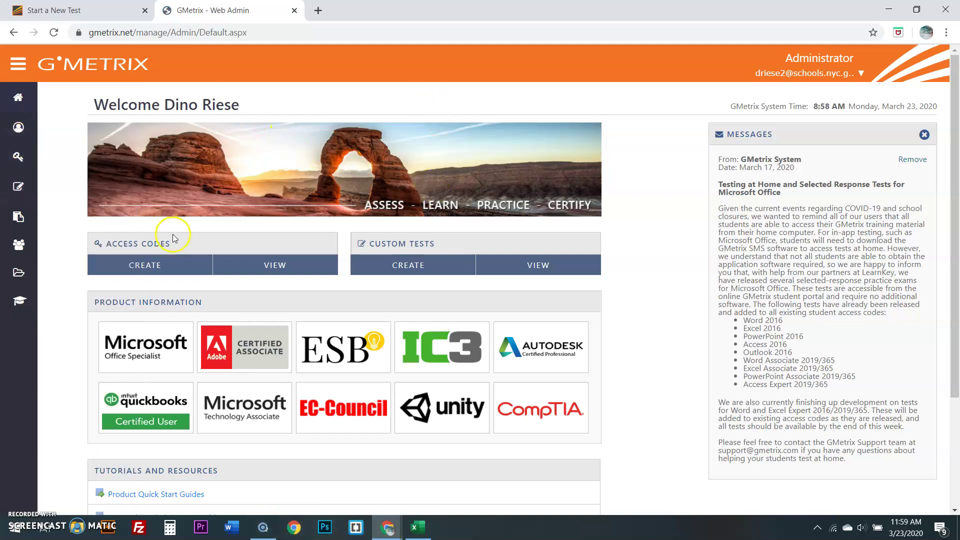
mouse_move(57, 140)
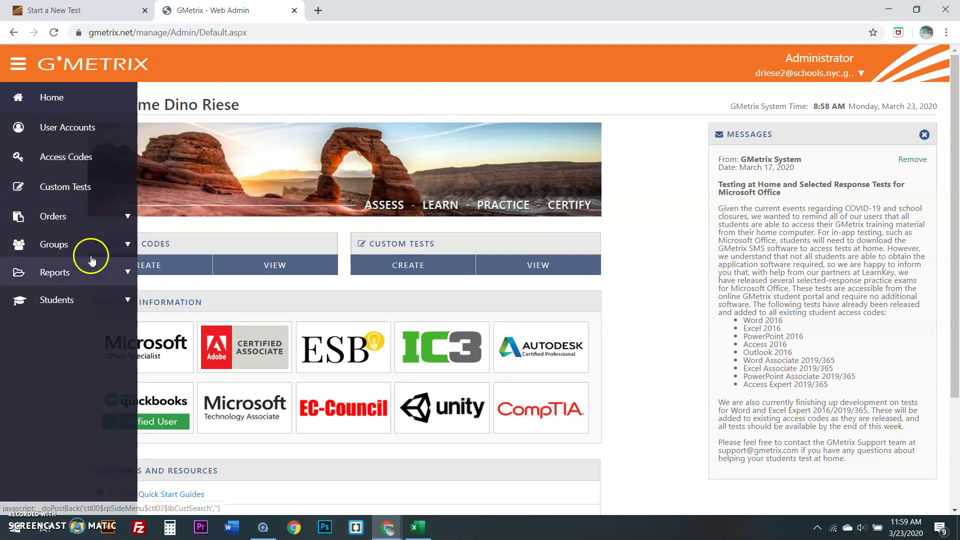
click(118, 275)
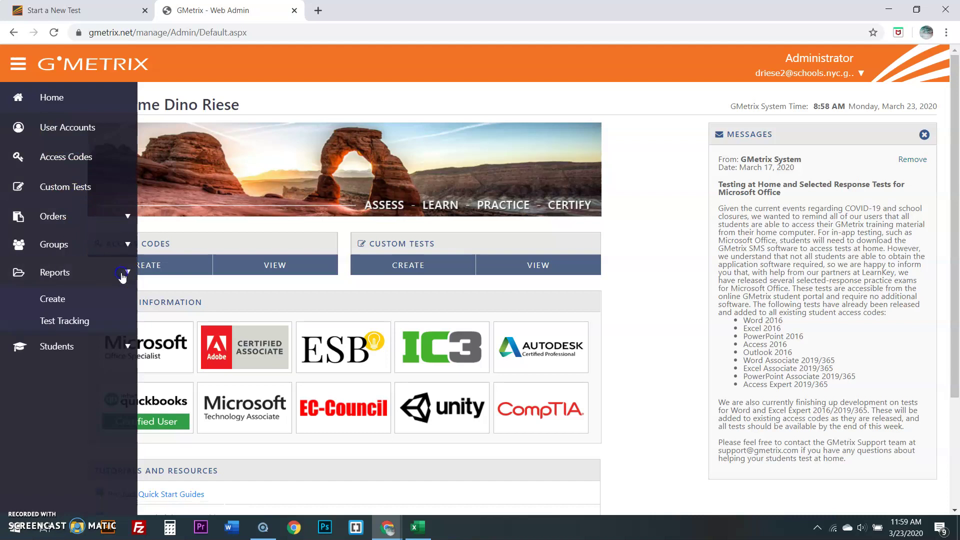
click(73, 320)
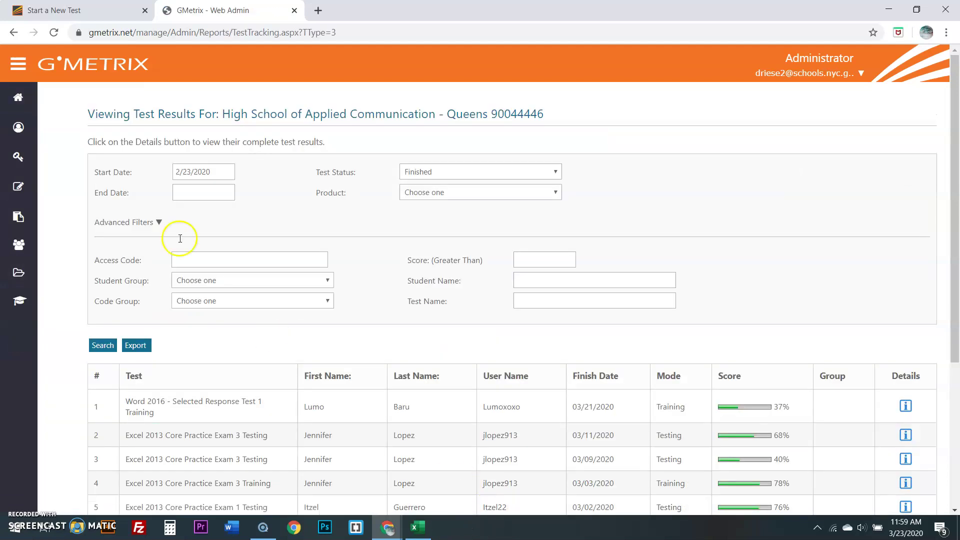
Set the report date range to 3/10/2020 through 4/24/2020.
click(182, 171)
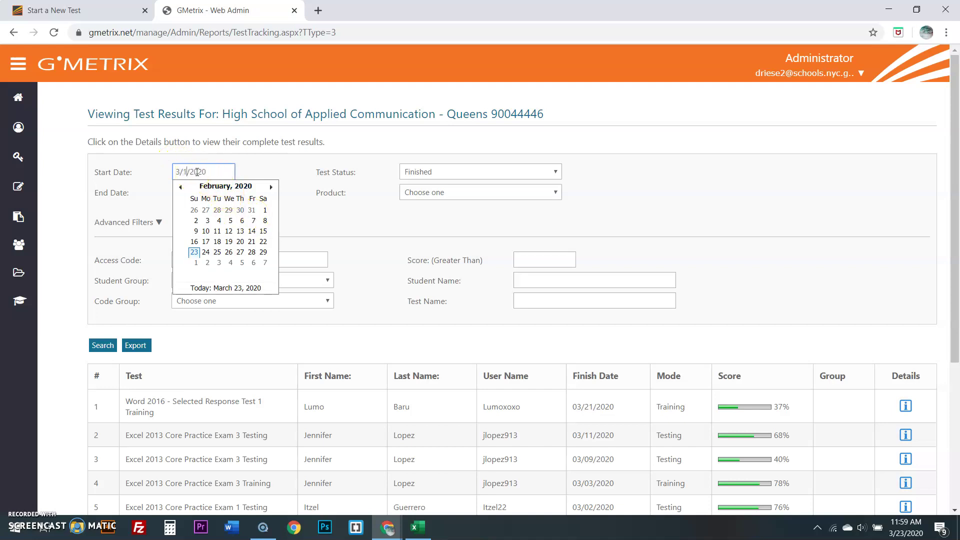
click(270, 167)
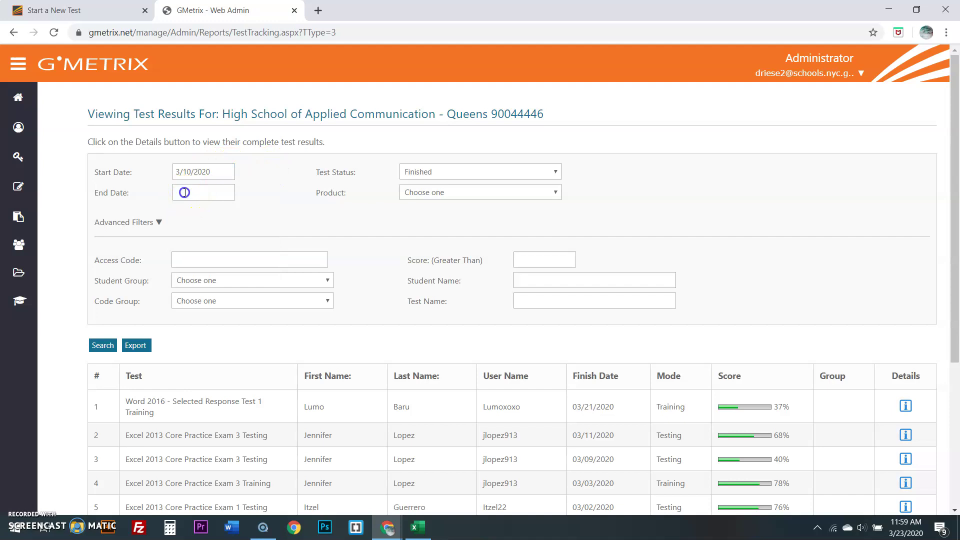
click(184, 192)
click(203, 214)
click(250, 175)
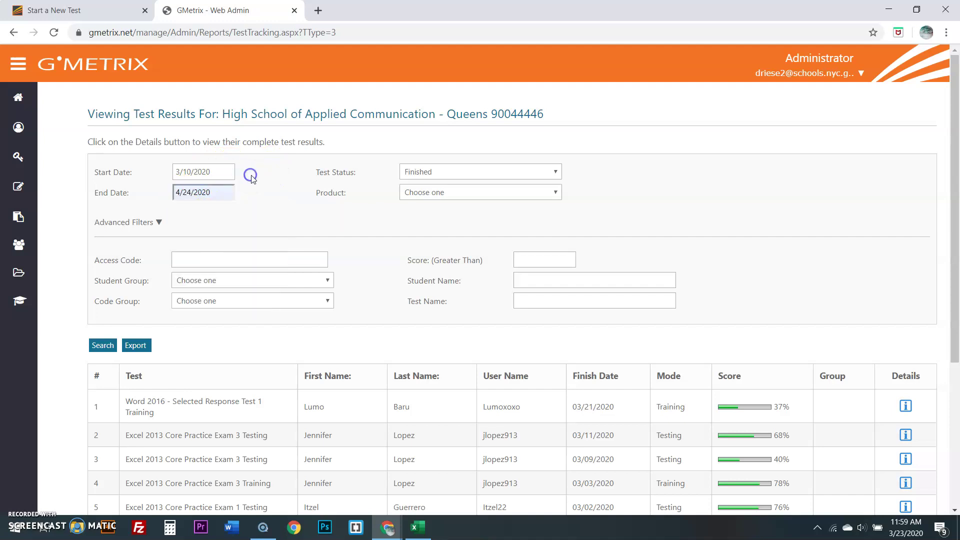
Enter the student's name in Student Name and run the search.
click(521, 279)
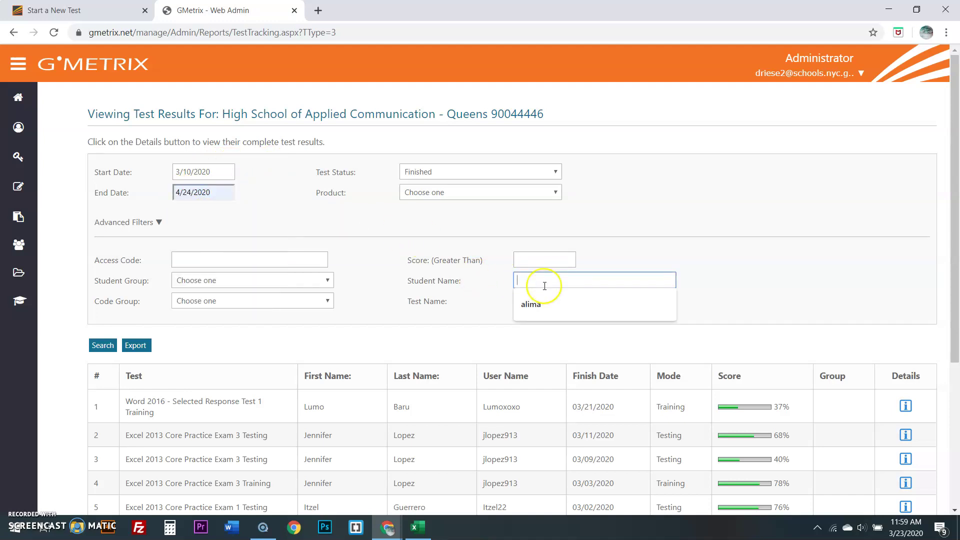
text(jennifer)
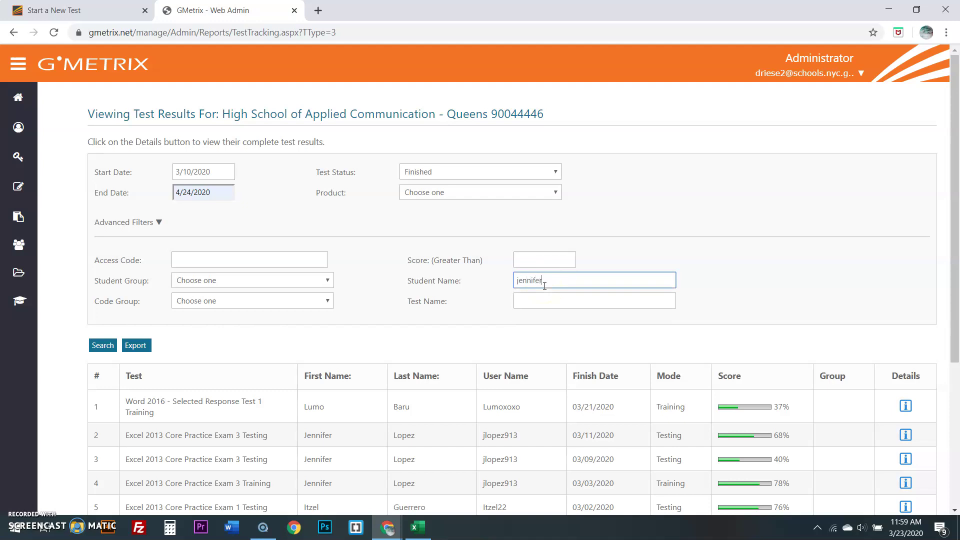
key(Return)
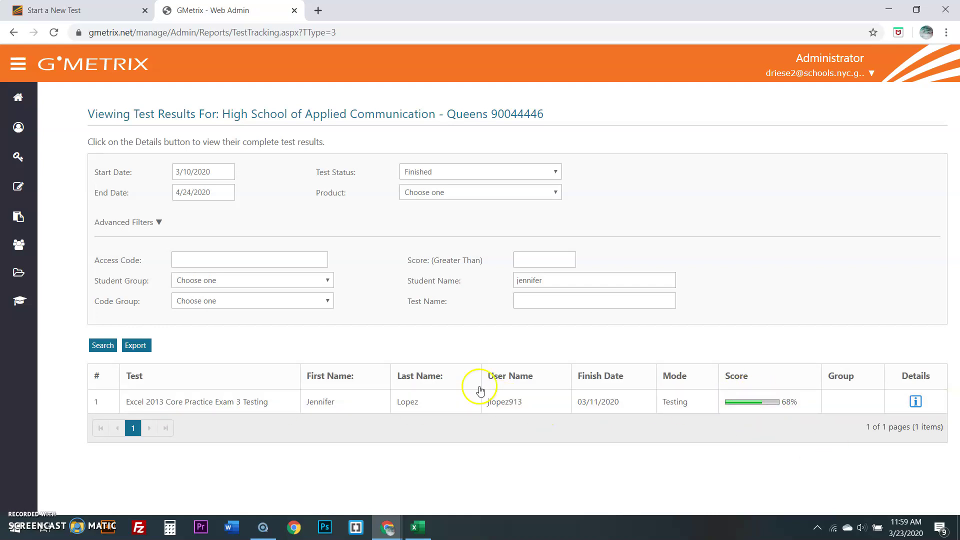
click(916, 401)
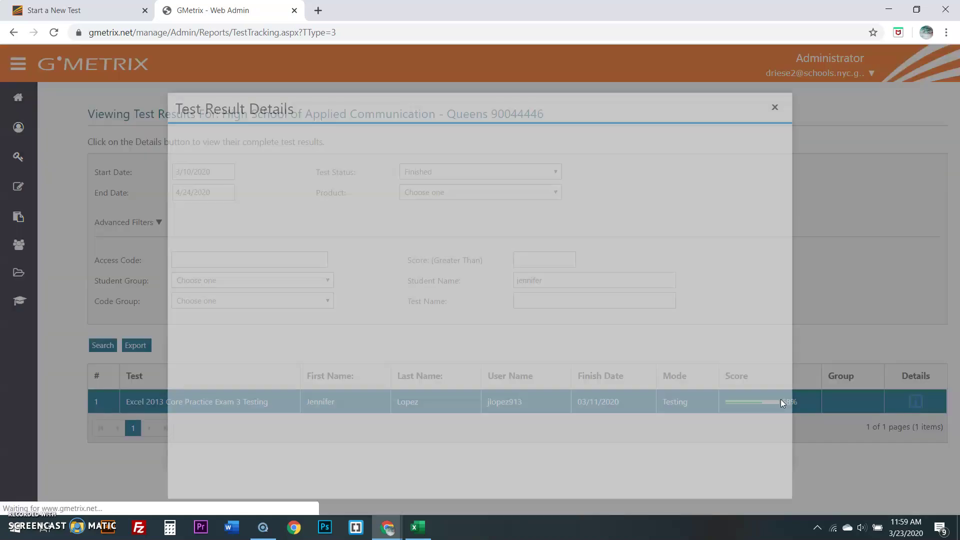
scroll(386, 261, down, 5)
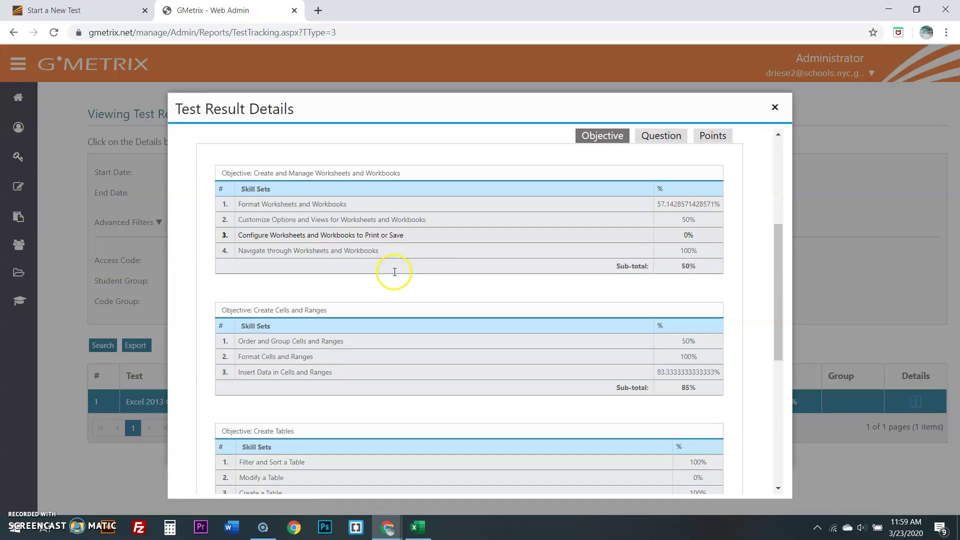
scroll(395, 279, up, 5)
scroll(395, 277, down, 2)
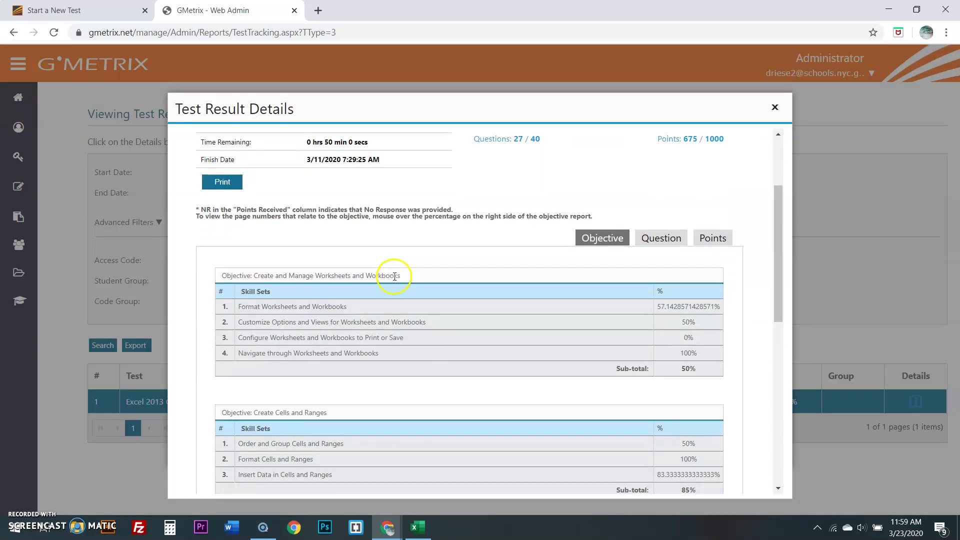
scroll(394, 273, down, 9)
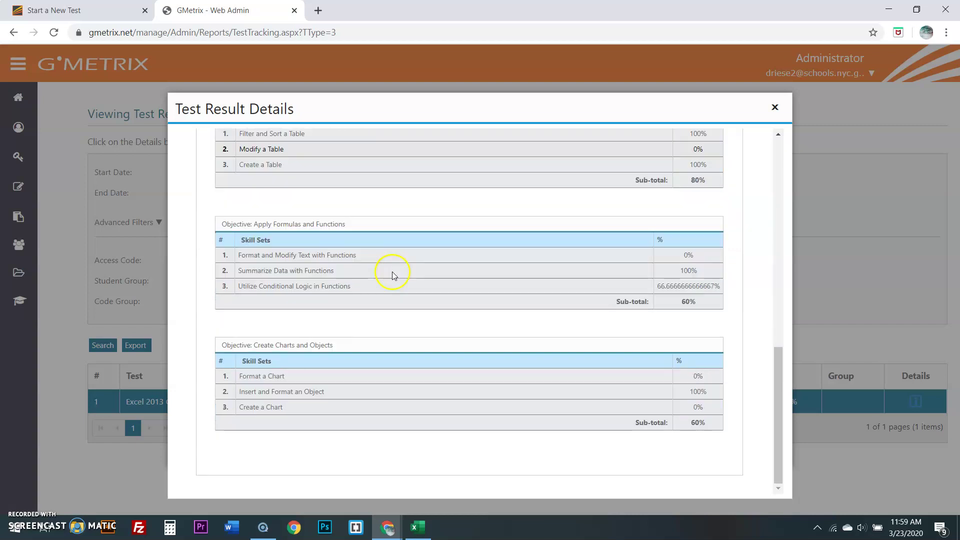
scroll(464, 289, up, 10)
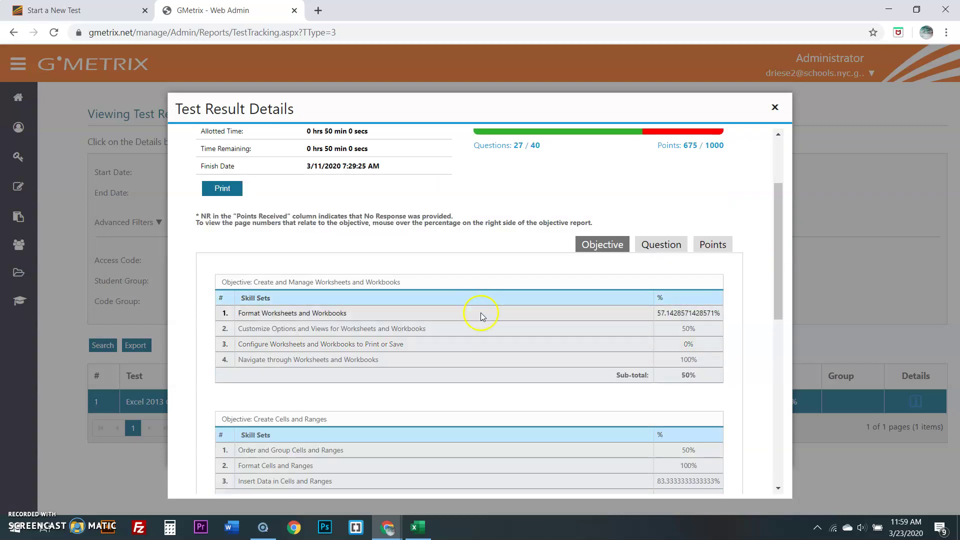
click(775, 107)
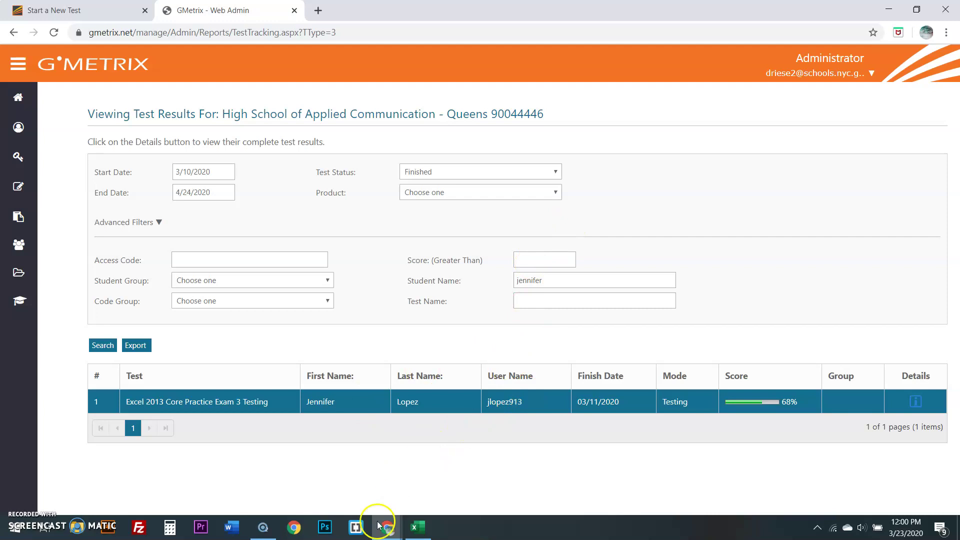
Return to the Take a Test tab and go back twice to the Office version tiles.
mouse_move(392, 535)
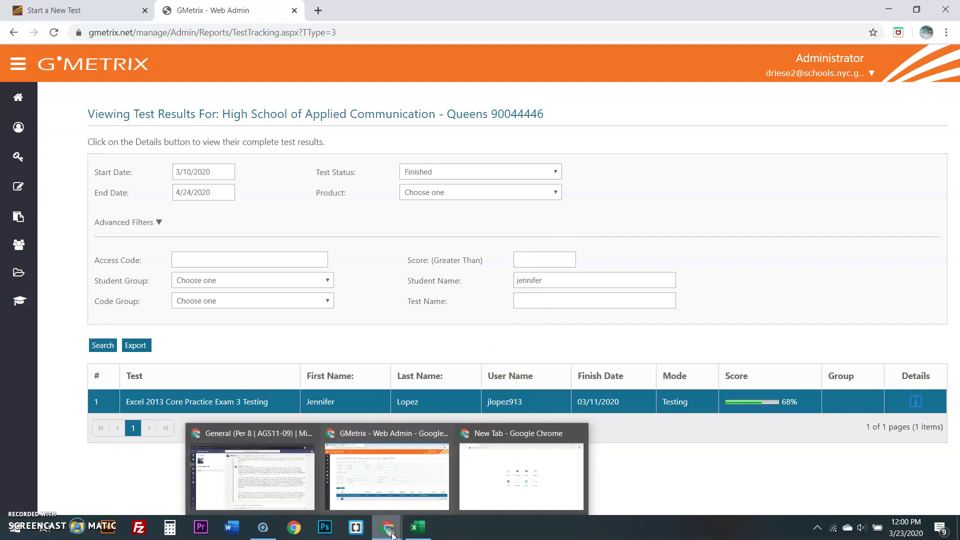
key(ctrl+Tab)
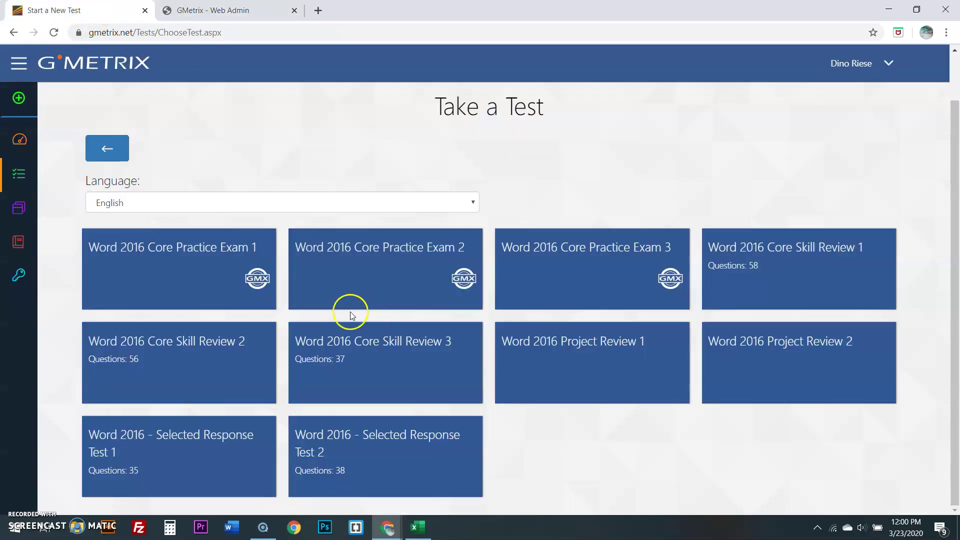
click(123, 161)
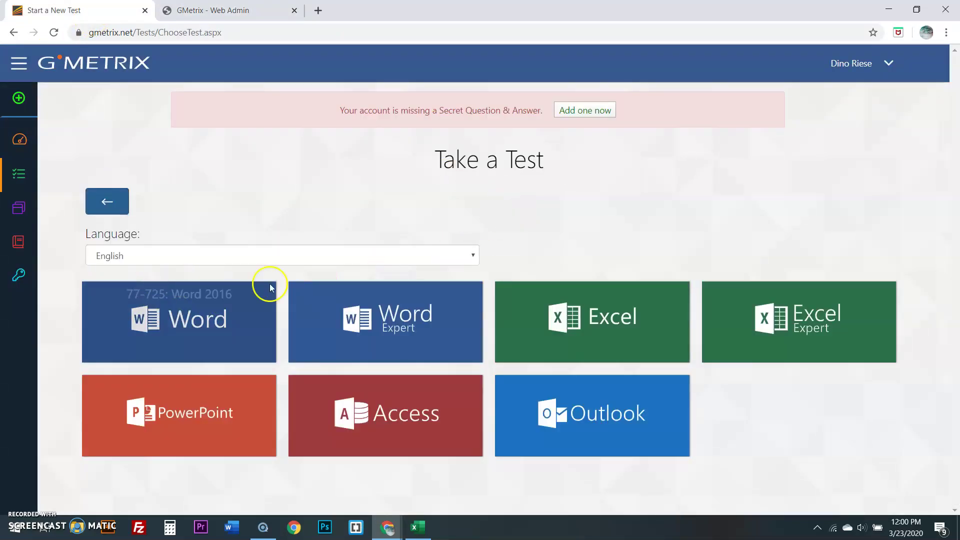
click(107, 203)
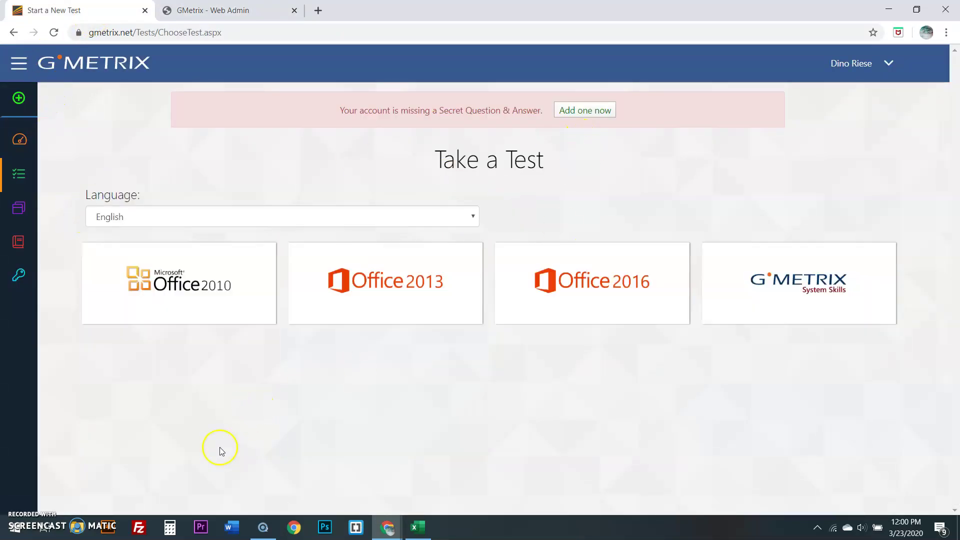
click(262, 529)
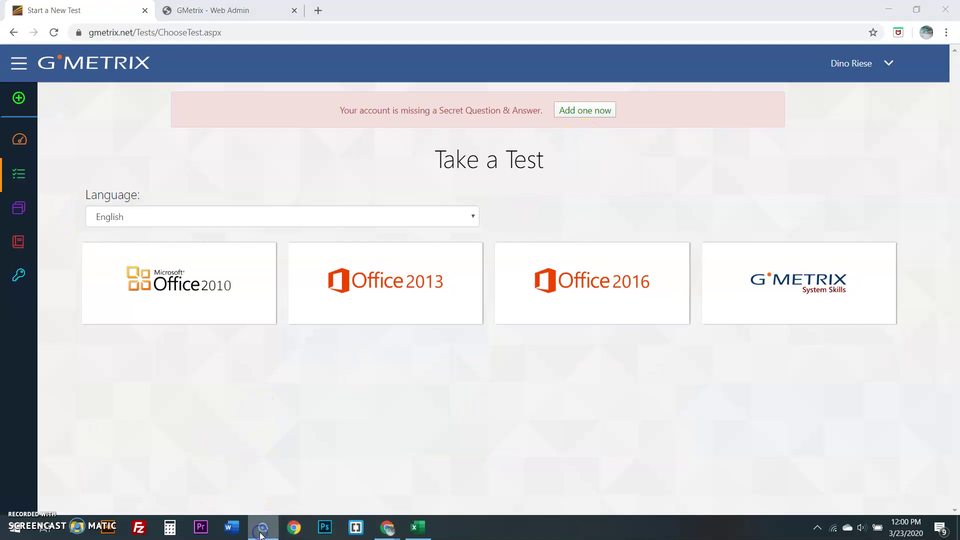
click(266, 531)
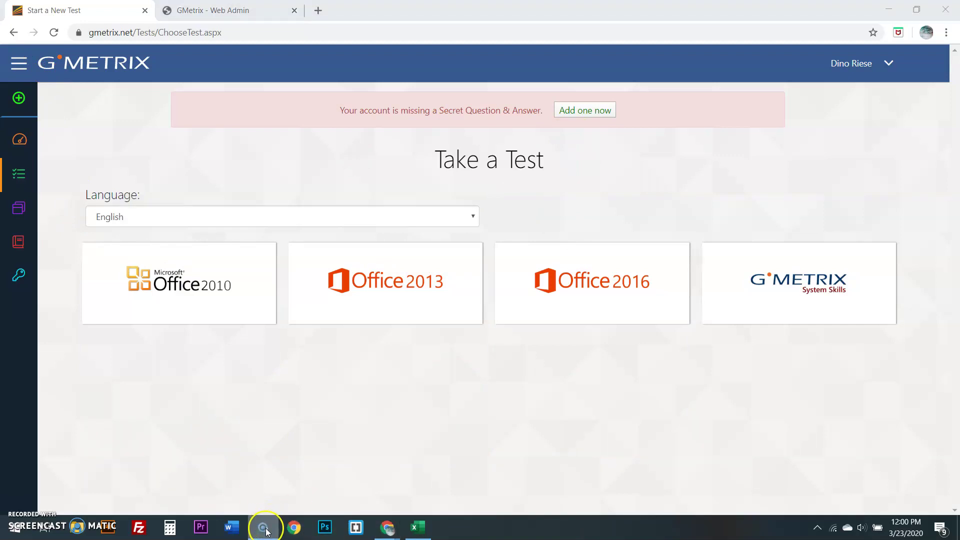